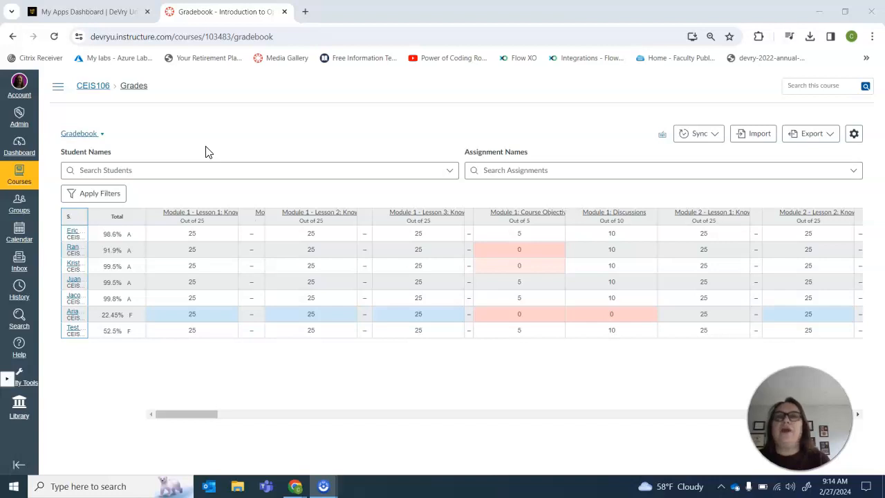
- Open the CEIS106 breadcrumb link in a new browser window via the right-click menu
{"action": "right_click", "coordinate": [101, 89]}
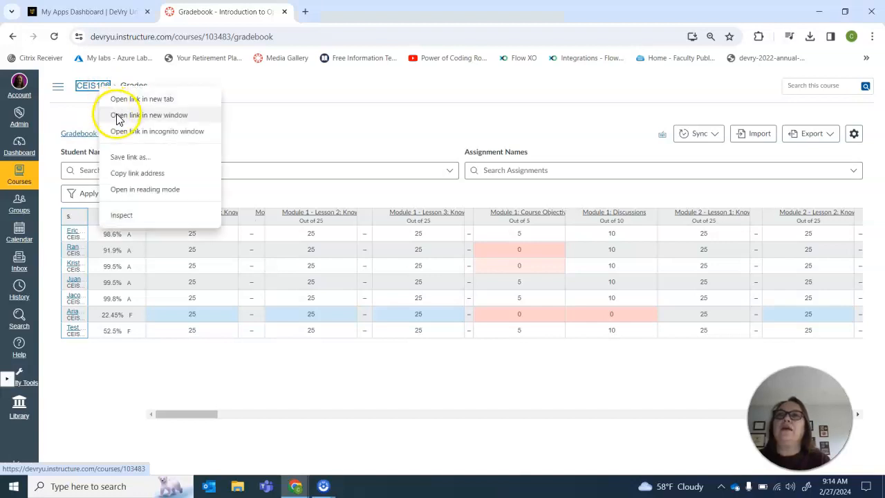
{"action": "left_click", "coordinate": [149, 115]}
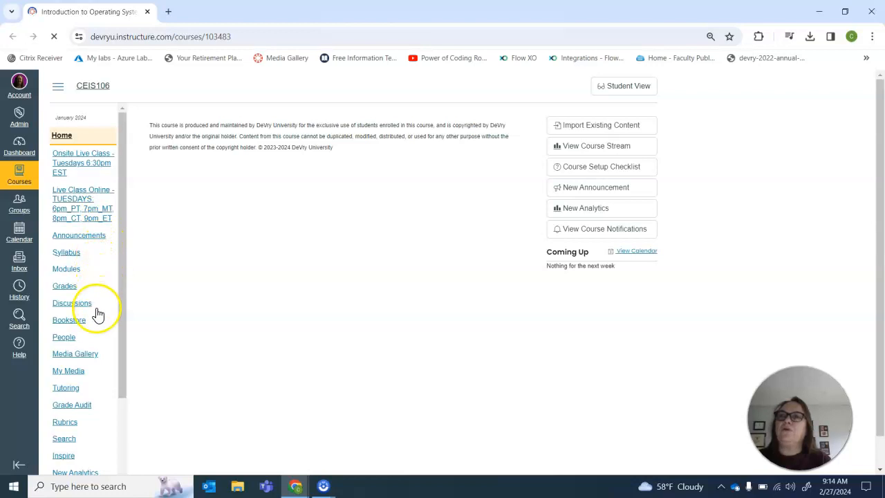
{"action": "scroll", "coordinate": [96, 331], "scroll_direction": "down", "scroll_amount": 1}
{"action": "scroll", "coordinate": [97, 347], "scroll_direction": "down", "scroll_amount": 1}
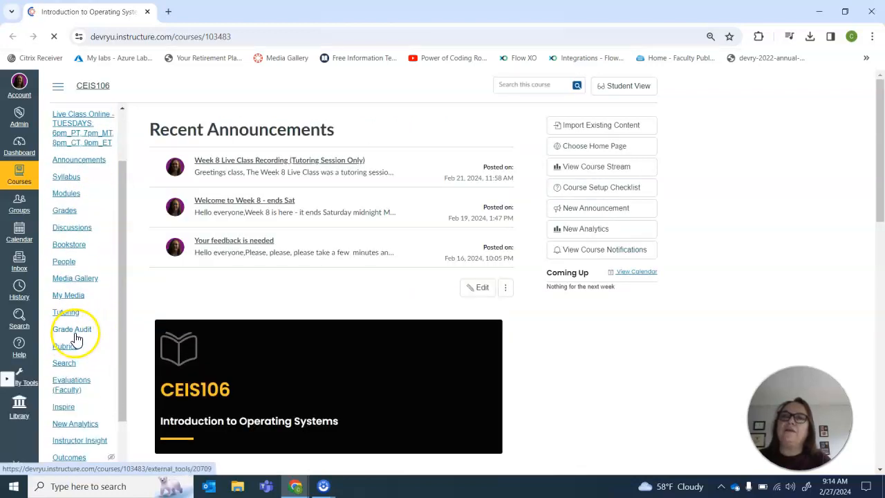
- Open the course's Grade Audit report from the course navigation
{"action": "left_click", "coordinate": [72, 331]}
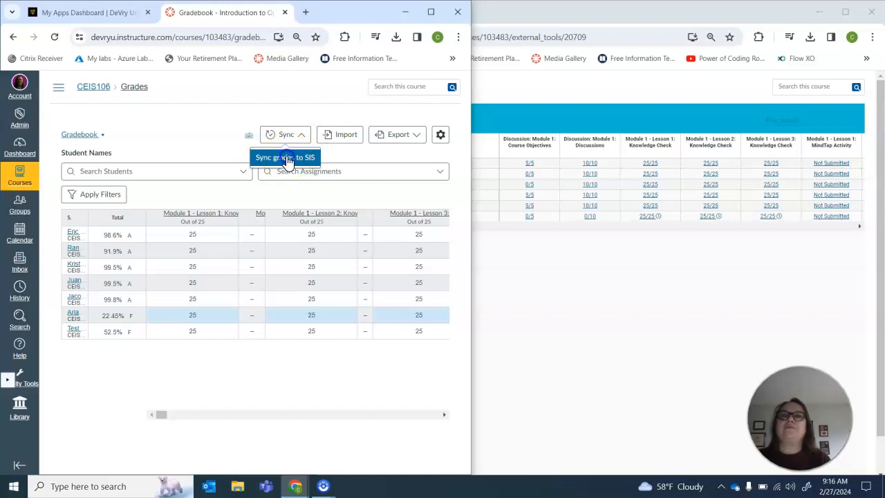
- Choose Sync grades to SIS from the gradebook's Sync dropdown
{"action": "left_click", "coordinate": [286, 159]}
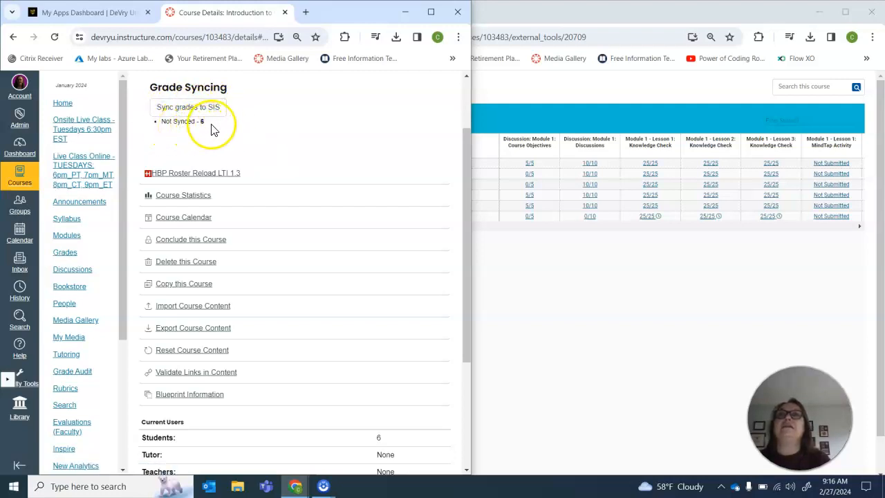
- Start the SIS grade sync and confirm it for all six pending grades
{"action": "left_click", "coordinate": [209, 107]}
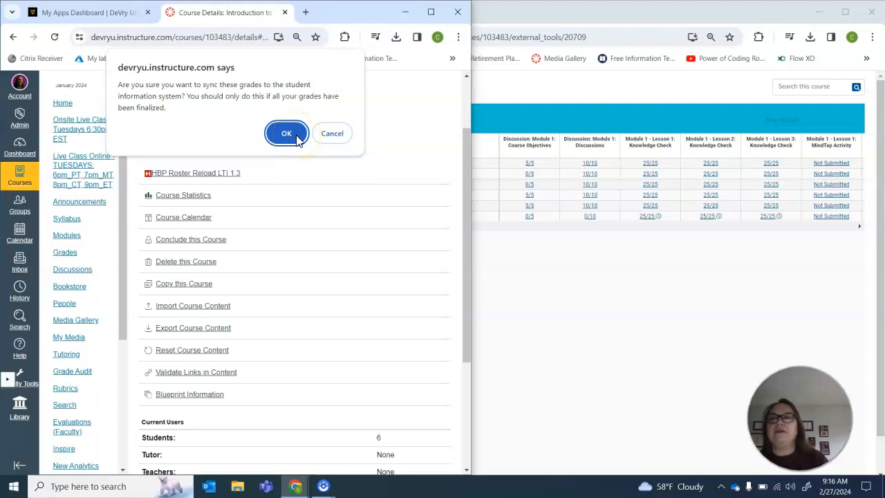
{"action": "left_click", "coordinate": [298, 138]}
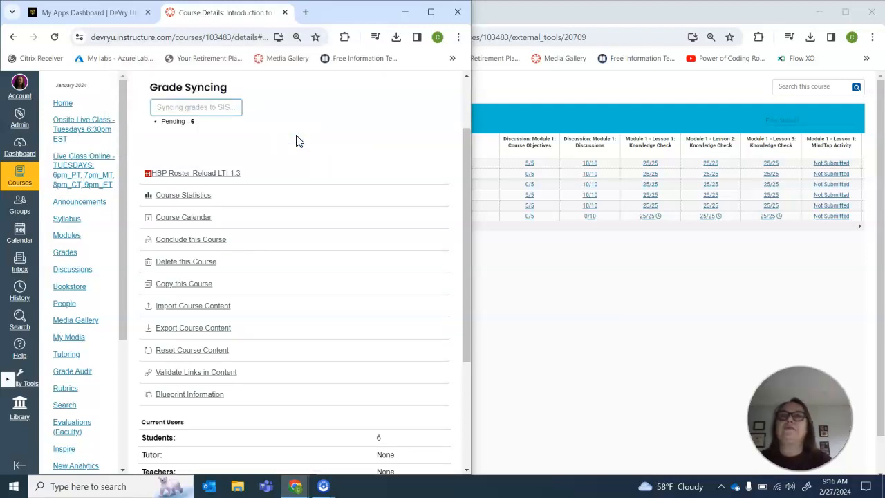